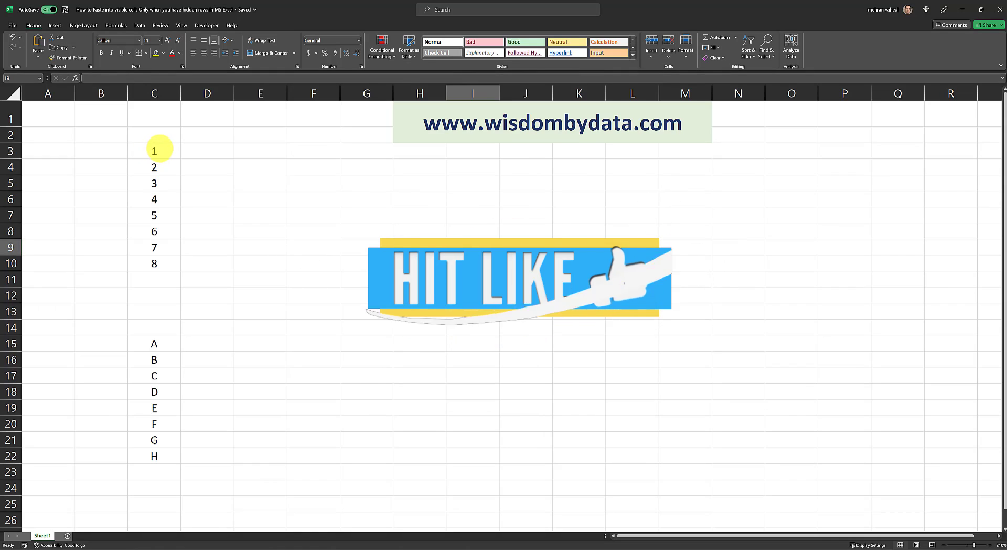
- Select the numbers 1–8 in C3:C10 and the letters A–H in C15:C22
{"action": "left_click", "coordinate": [157, 150]}
{"action": "left_click", "coordinate": [157, 263]}
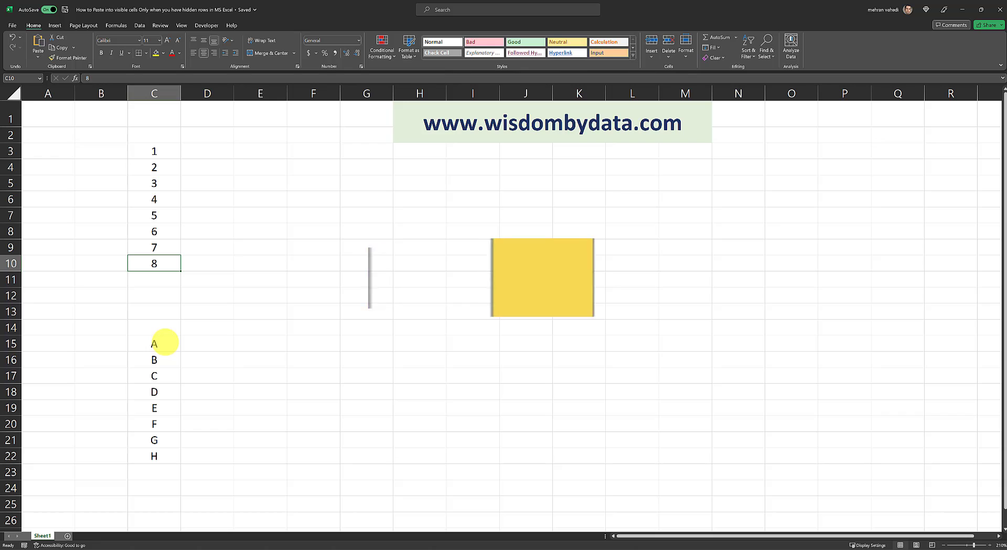
{"action": "left_click", "coordinate": [163, 343]}
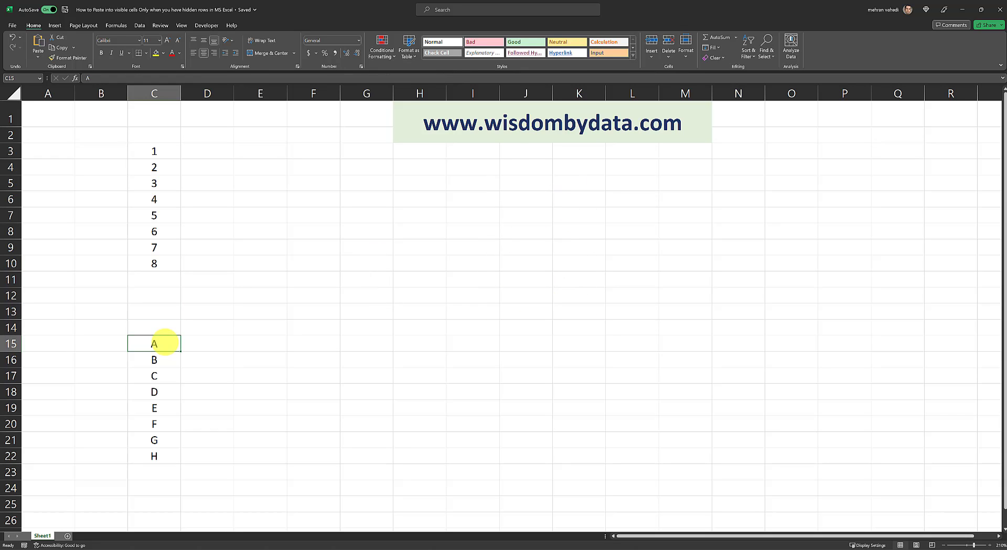
{"action": "left_click_drag", "start_coordinate": [157, 341], "coordinate": [164, 456]}
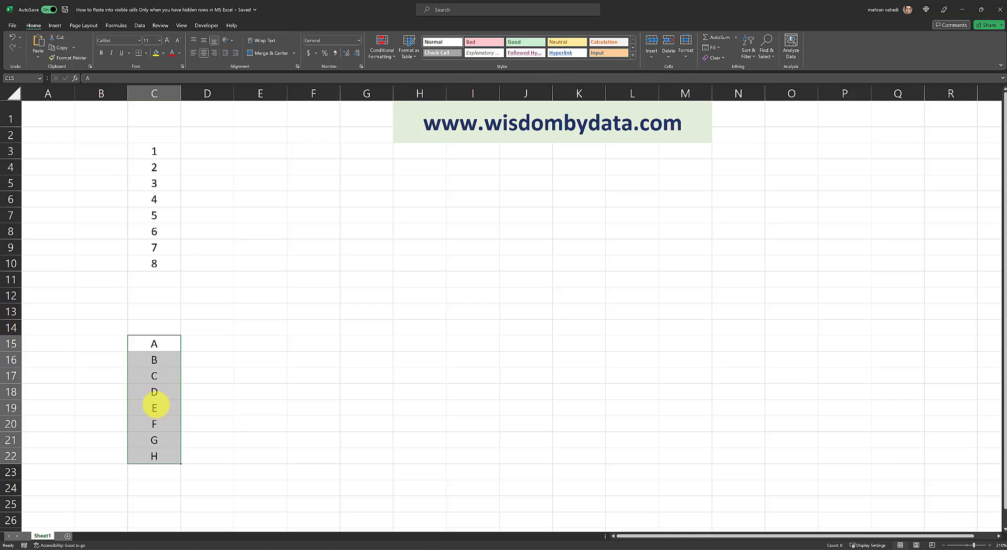
{"action": "left_click_drag", "start_coordinate": [153, 151], "coordinate": [157, 262]}
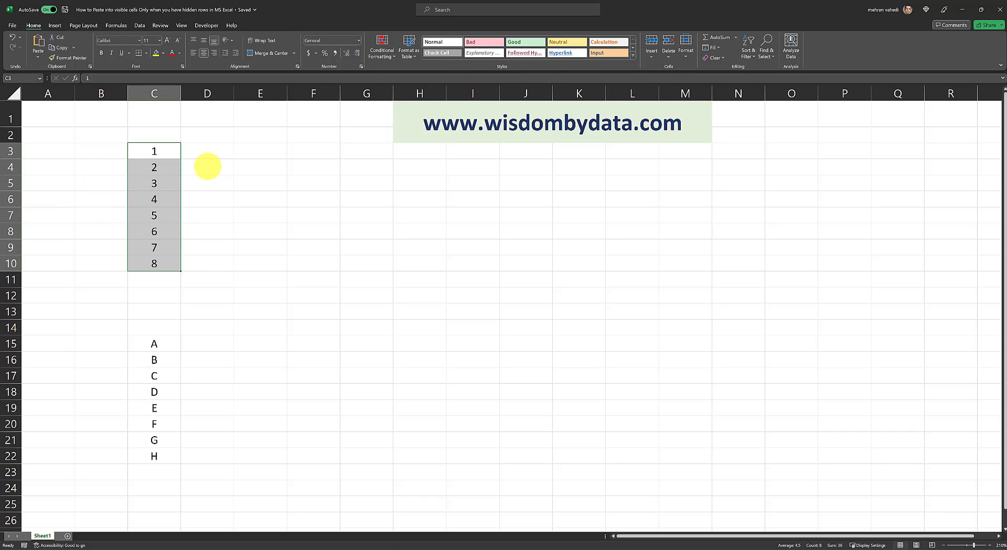
- Hide rows 5 through 8
{"action": "left_click", "coordinate": [208, 166]}
{"action": "left_click", "coordinate": [10, 183]}
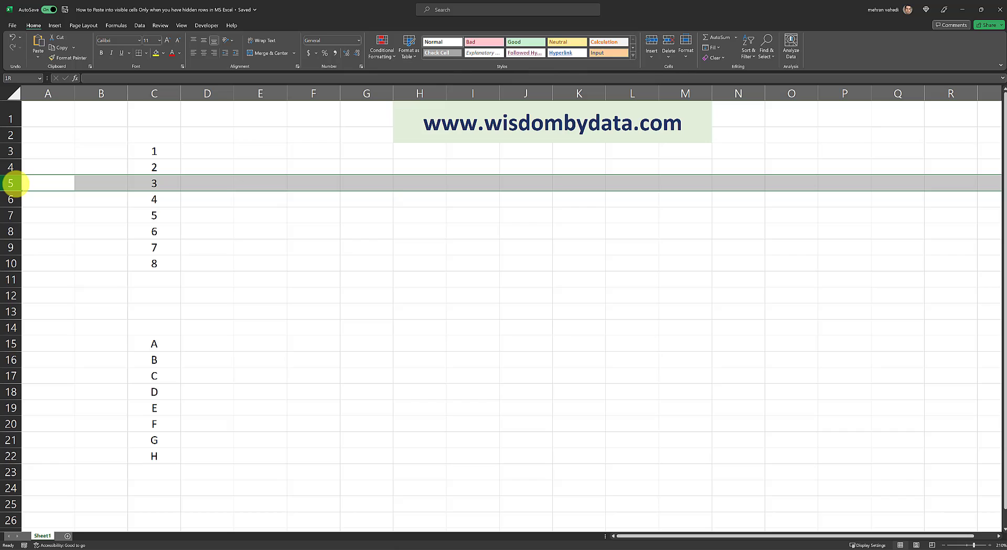
{"action": "left_click_drag", "start_coordinate": [10, 183], "coordinate": [10, 231]}
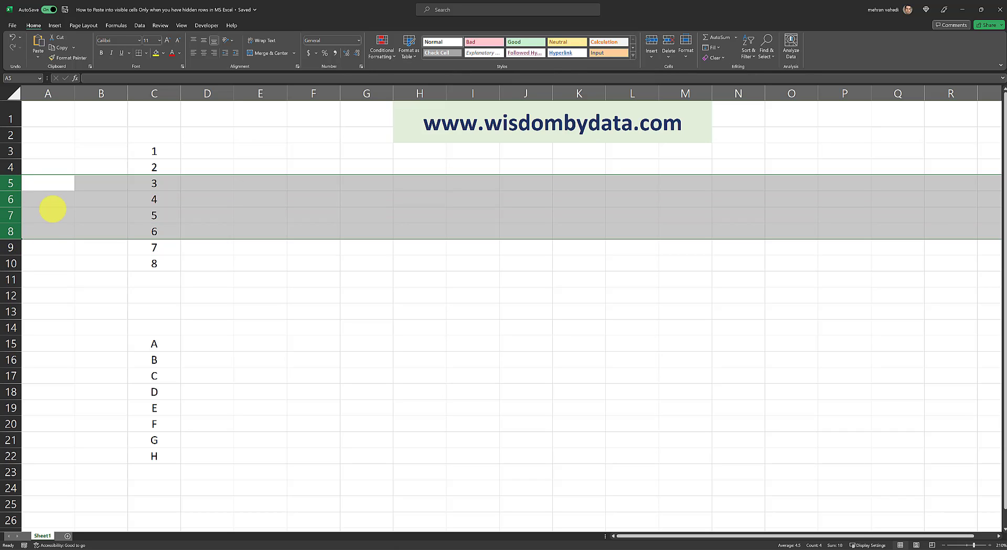
{"action": "right_click", "coordinate": [39, 198]}
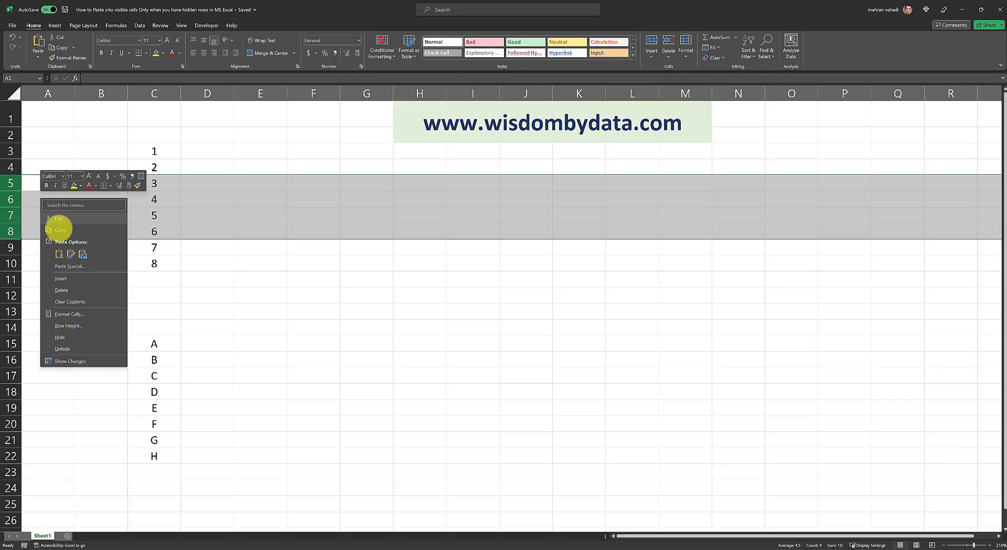
{"action": "left_click", "coordinate": [60, 336]}
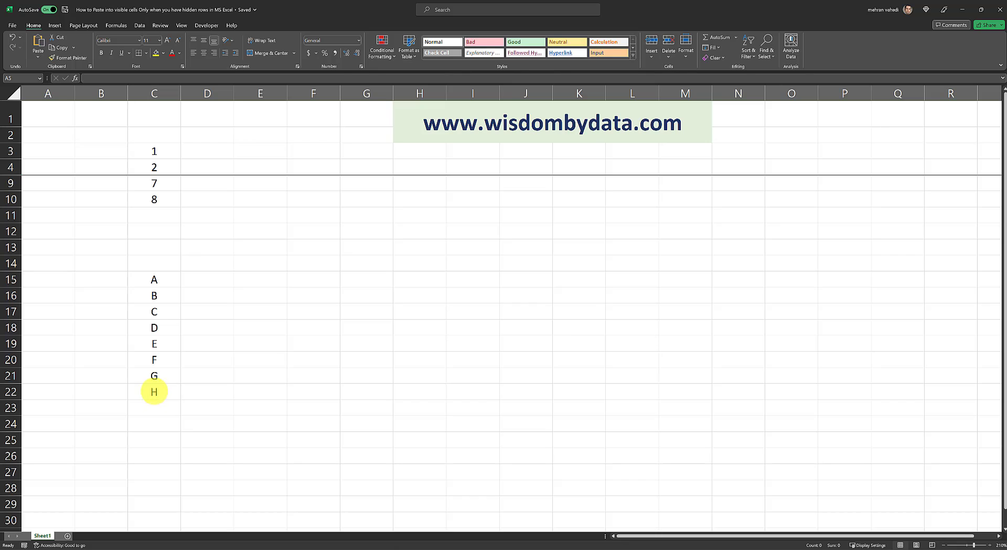
- Copy the letters A–H from C15:C22
{"action": "left_click_drag", "start_coordinate": [154, 279], "coordinate": [154, 391]}
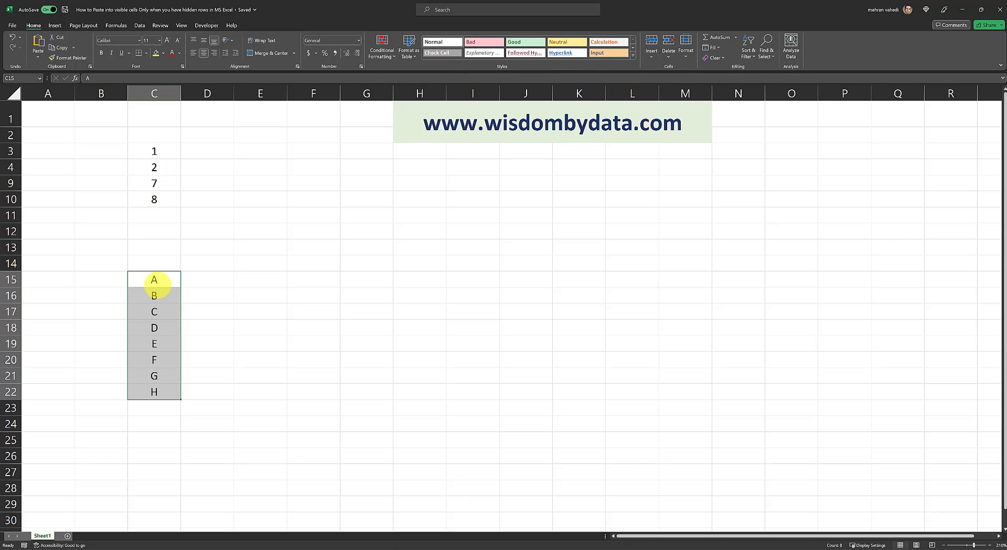
{"action": "left_click_drag", "start_coordinate": [168, 279], "coordinate": [155, 388]}
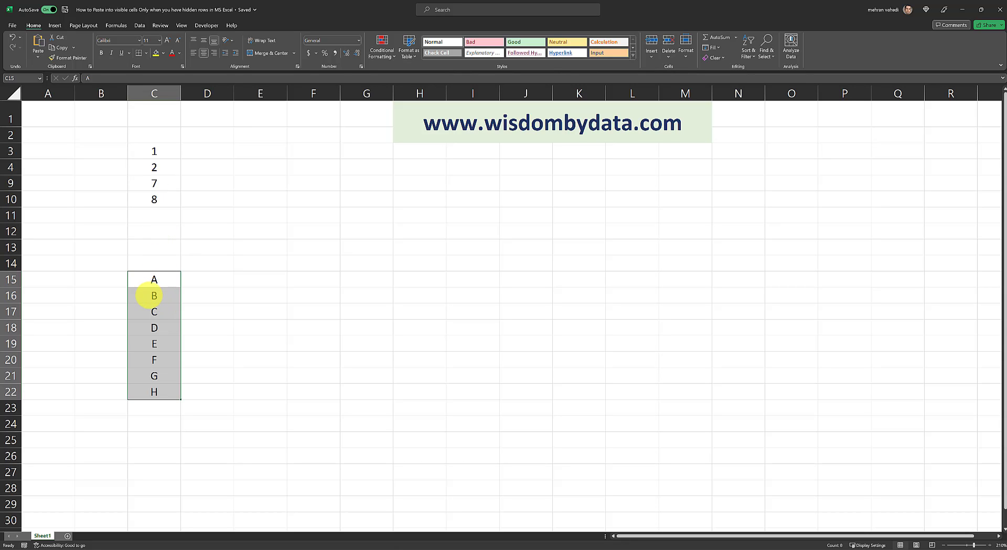
{"action": "right_click", "coordinate": [150, 294]}
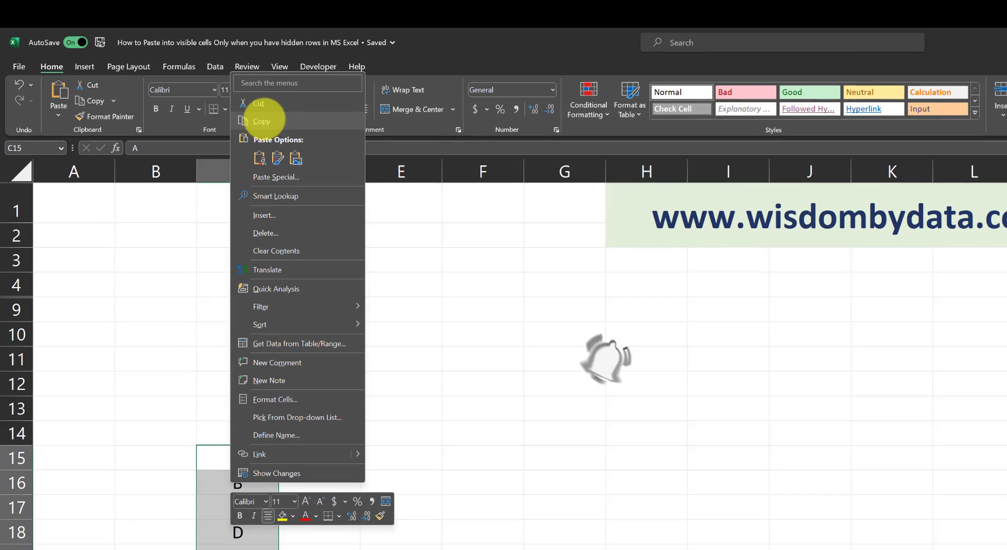
{"action": "left_click", "coordinate": [200, 80]}
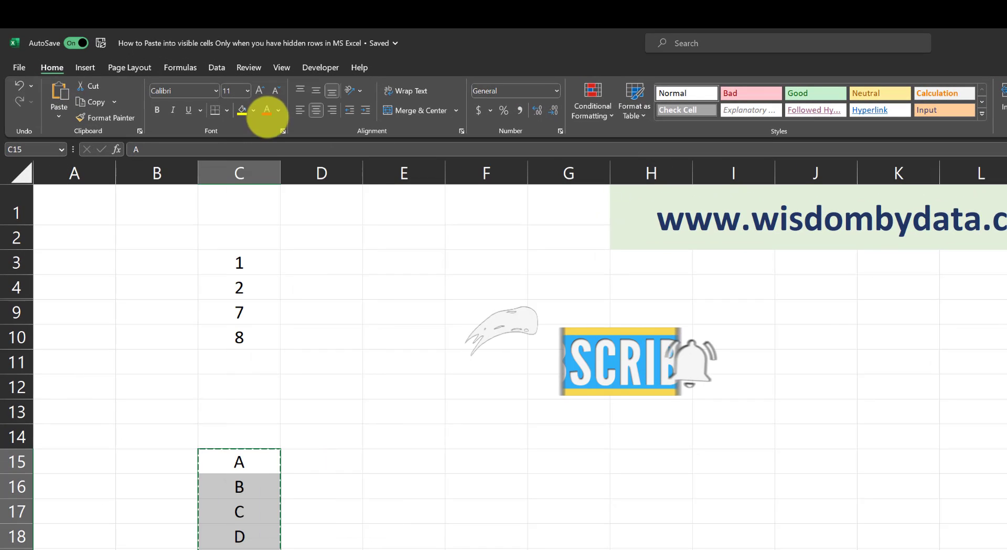
- Paste the letters into C3:C10 with the first paste option
{"action": "left_click_drag", "start_coordinate": [240, 256], "coordinate": [247, 338]}
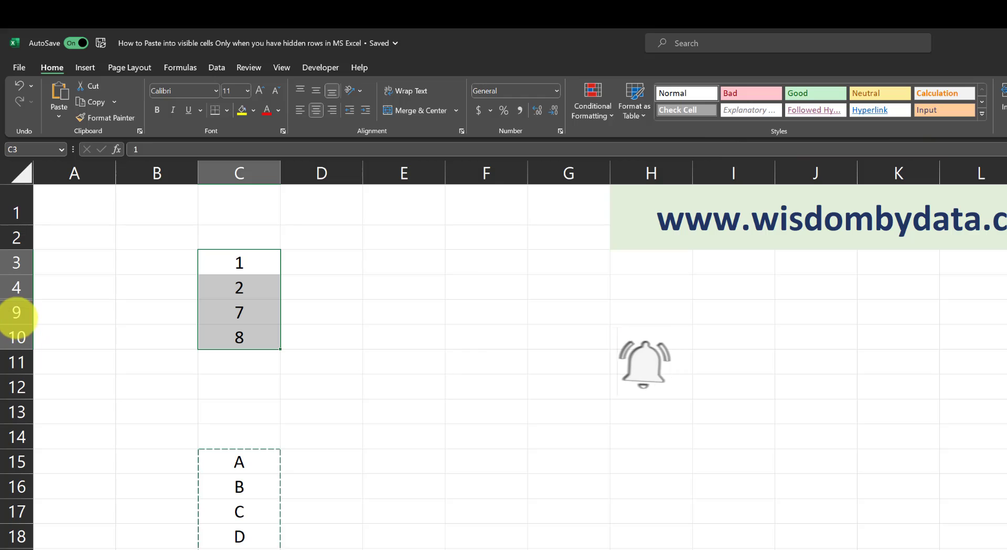
{"action": "right_click", "coordinate": [249, 259]}
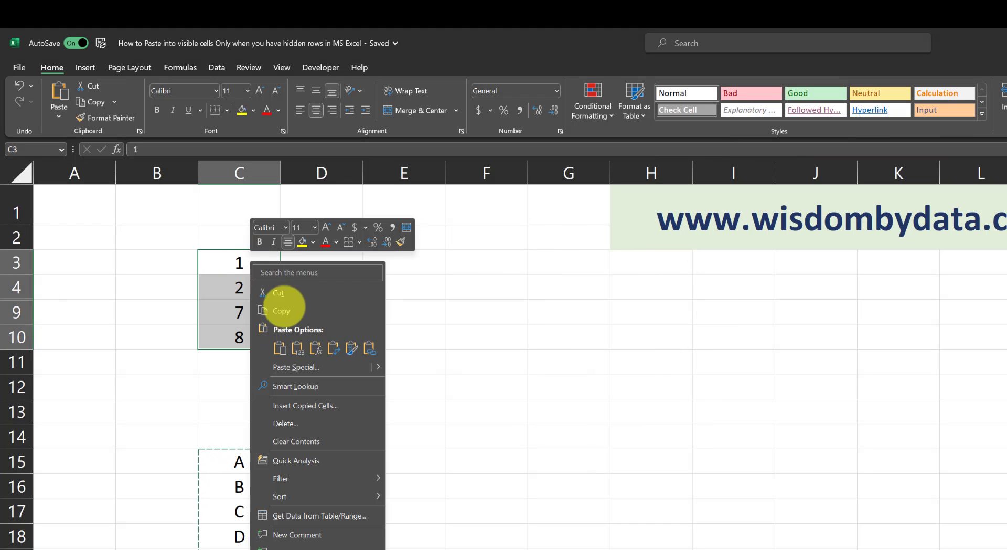
{"action": "left_click", "coordinate": [280, 348]}
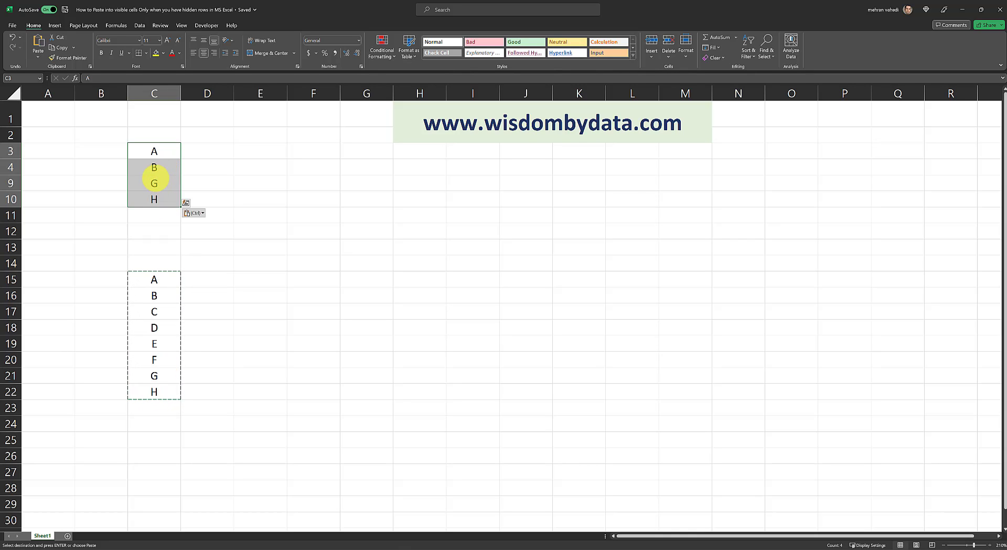
- Unhide rows 5–8 from rows 4–9, revealing A through H in C3:C10
{"action": "left_click_drag", "start_coordinate": [153, 310], "coordinate": [149, 359]}
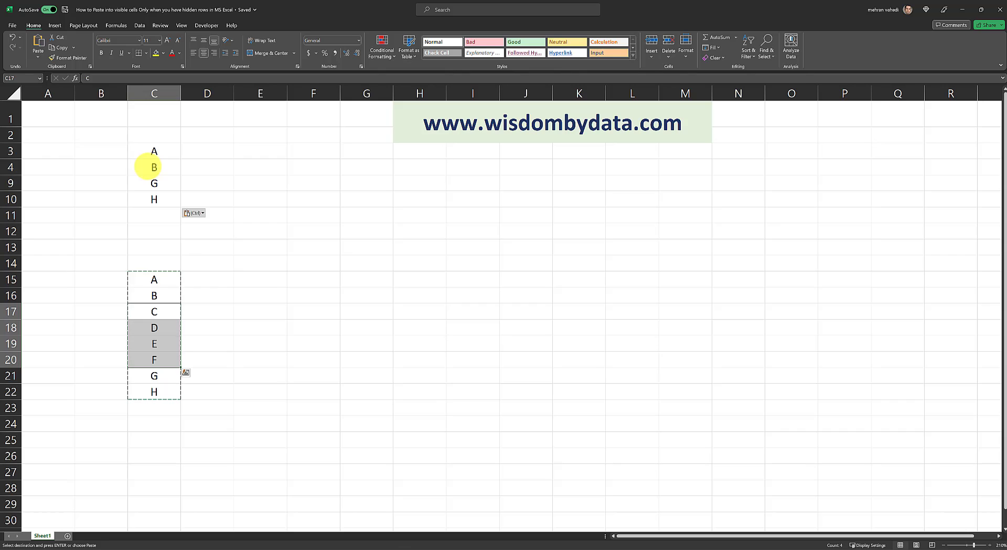
{"action": "left_click_drag", "start_coordinate": [10, 167], "coordinate": [11, 182]}
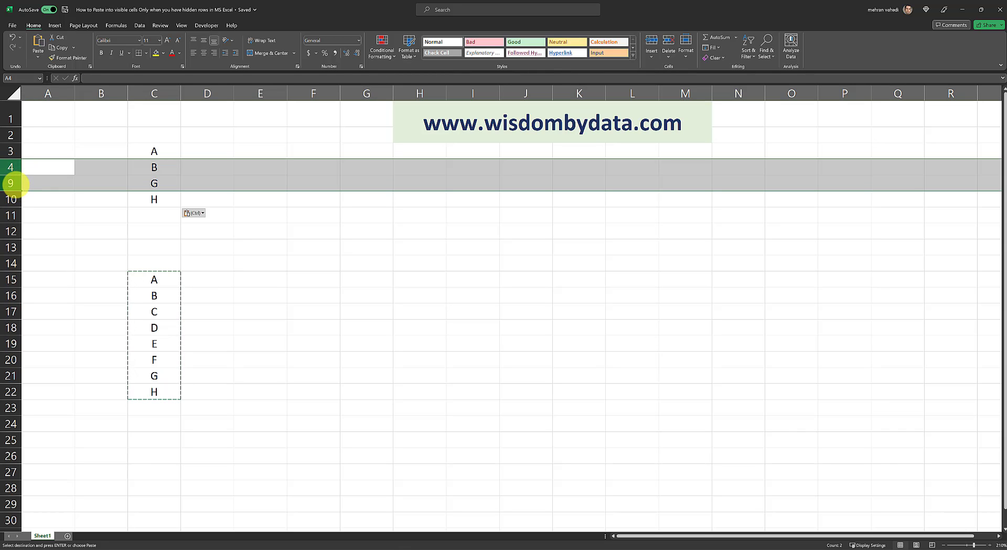
{"action": "right_click", "coordinate": [16, 185]}
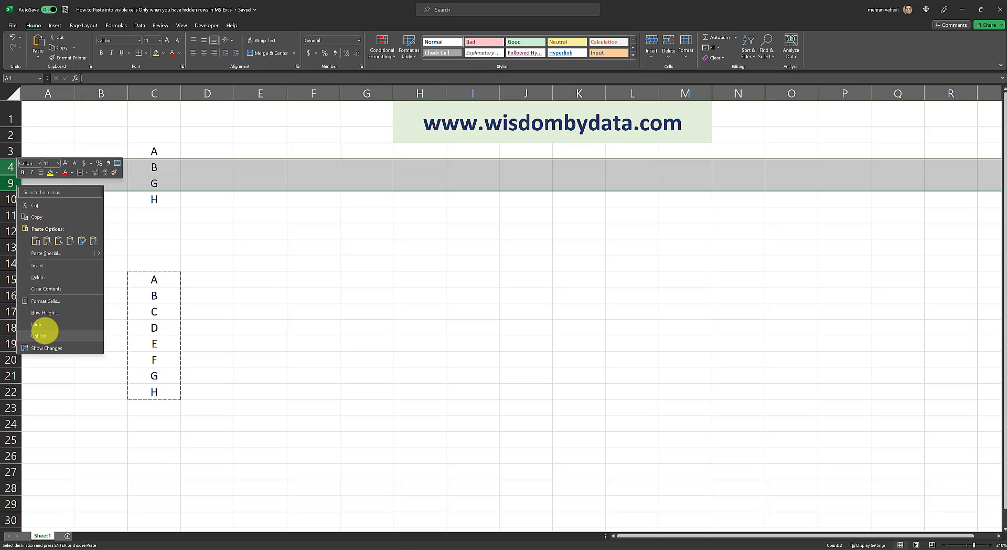
{"action": "left_click", "coordinate": [45, 333]}
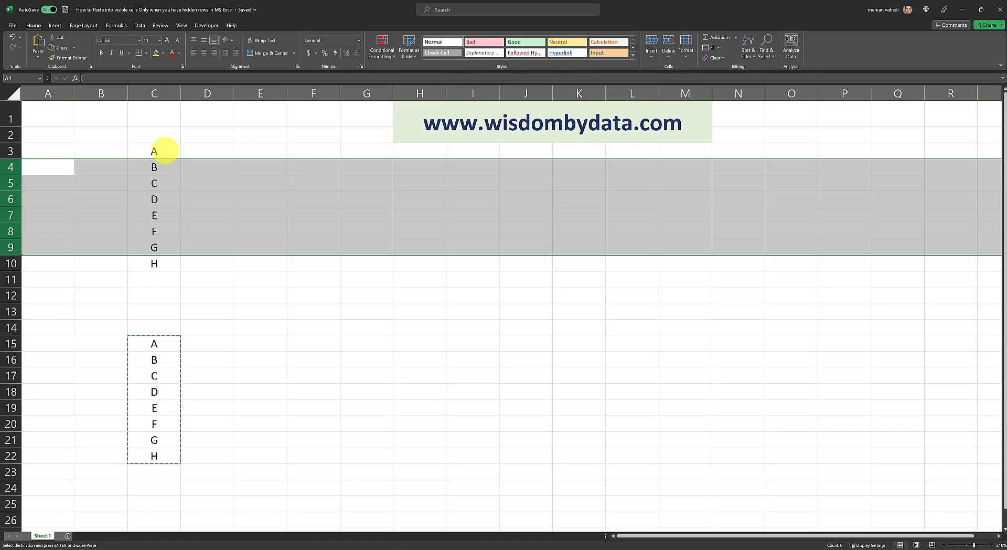
- Re-enter 3, 4, 5, 6 in C5:C8 so C3:C10 reads 1 to 8, then select C5:C8
{"action": "left_click", "coordinate": [165, 151]}
{"action": "left_click", "coordinate": [158, 167]}
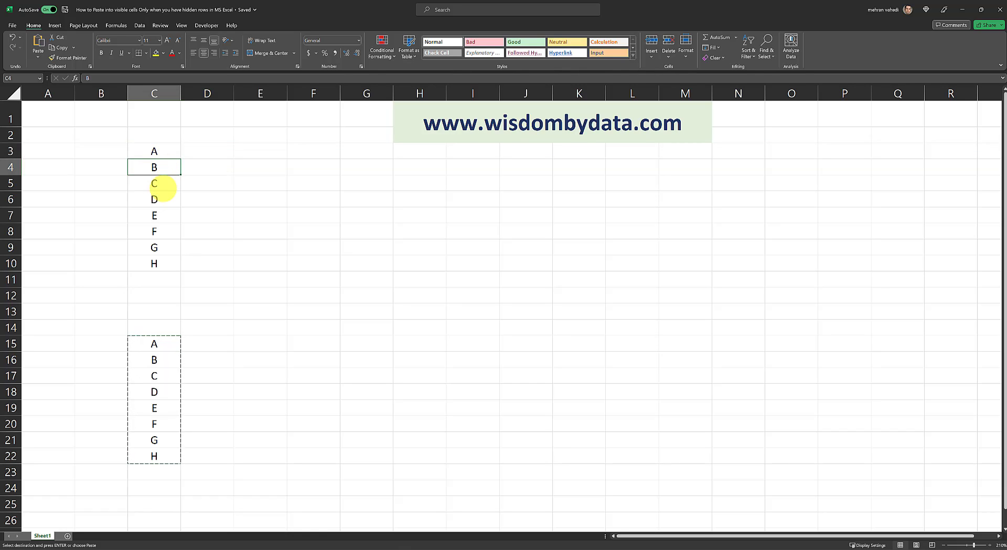
{"action": "left_click", "coordinate": [165, 184]}
{"action": "type", "text": "3"}
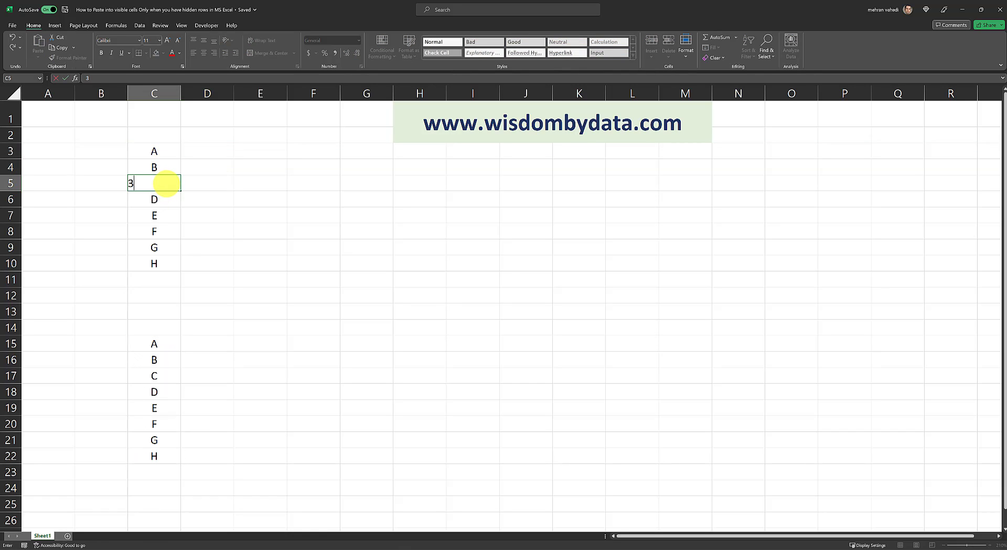
{"action": "key", "text": "Return"}
{"action": "type", "text": "4"}
{"action": "key", "text": "Return"}
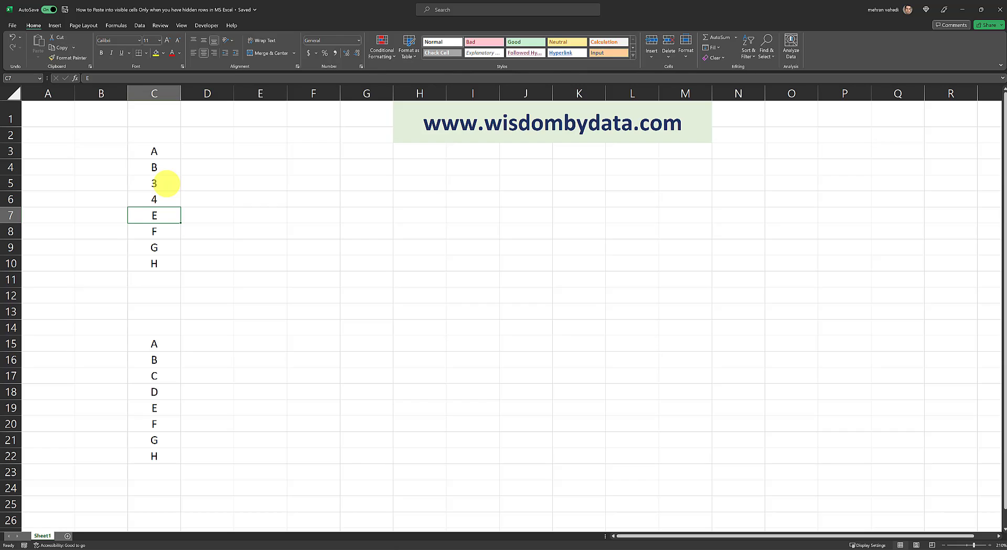
{"action": "type", "text": "5"}
{"action": "key", "text": "Return"}
{"action": "type", "text": "6"}
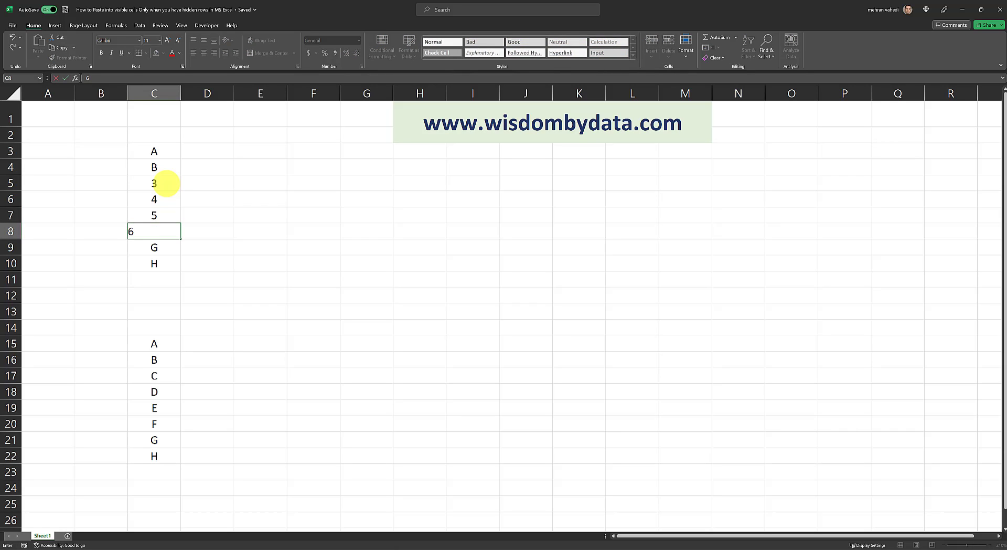
{"action": "left_click", "coordinate": [205, 256]}
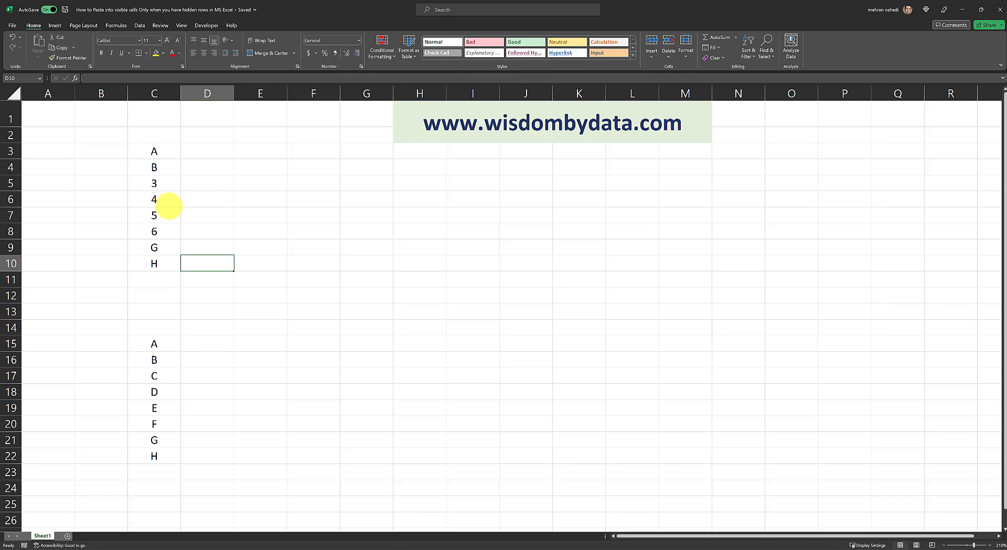
{"action": "left_click_drag", "start_coordinate": [154, 376], "coordinate": [154, 392]}
{"action": "left_click_drag", "start_coordinate": [154, 182], "coordinate": [154, 231]}
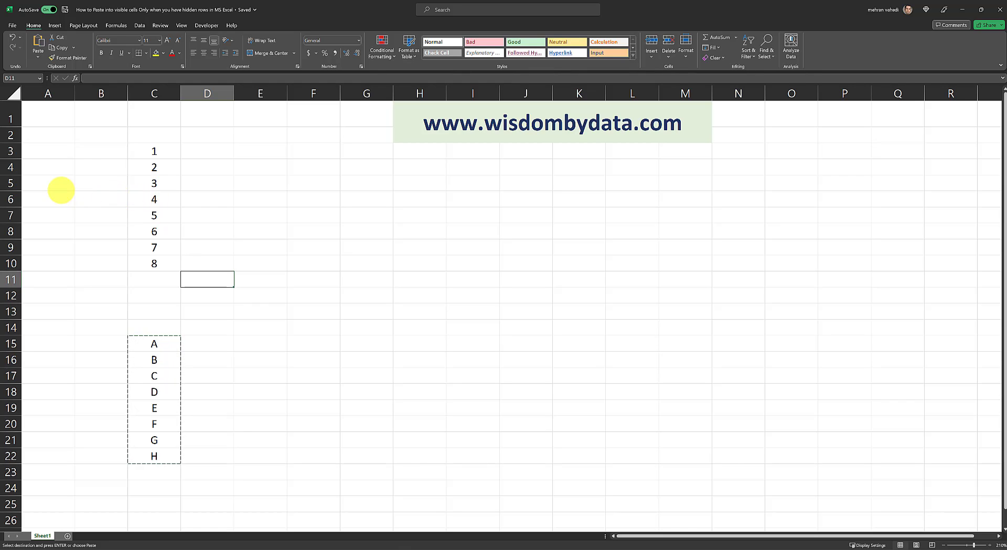
- Hide rows 5–8 again, leaving only 1, 2, 7 and 8 visible
{"action": "left_click", "coordinate": [10, 183]}
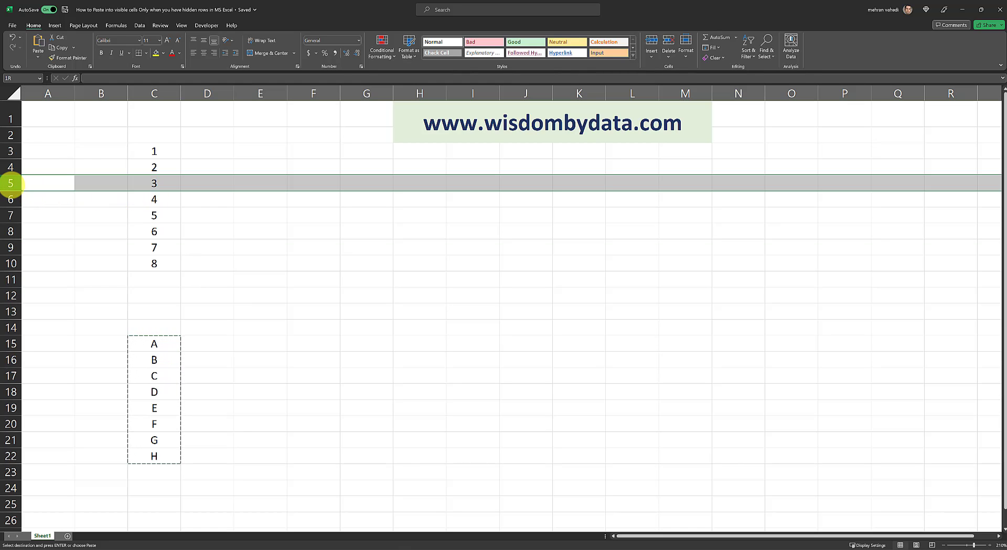
{"action": "left_click_drag", "start_coordinate": [11, 183], "coordinate": [79, 231]}
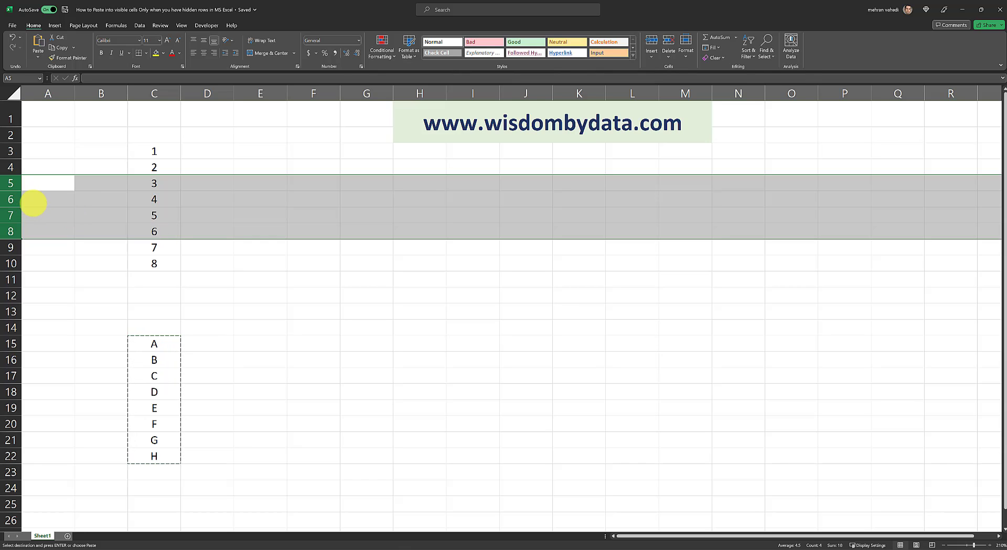
{"action": "right_click", "coordinate": [36, 202]}
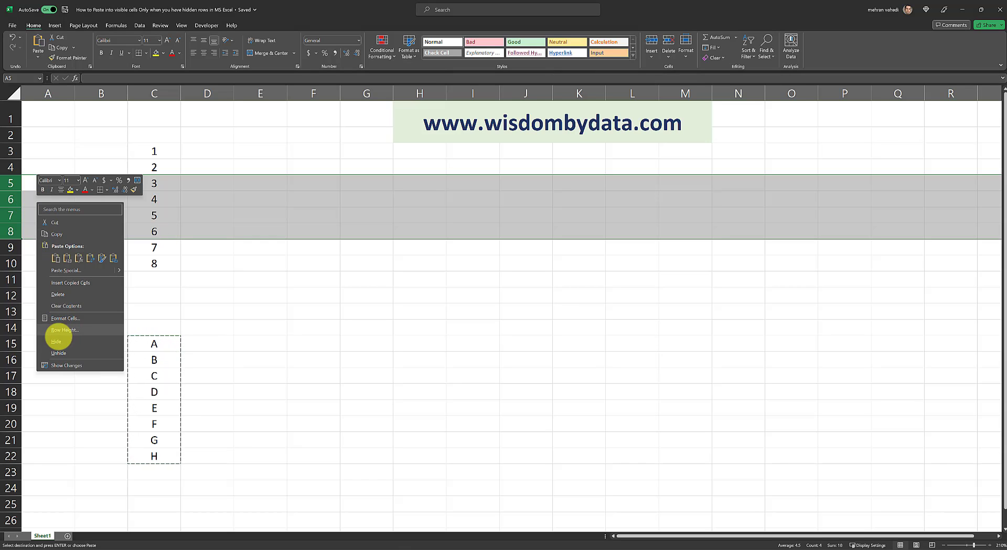
{"action": "left_click", "coordinate": [29, 338]}
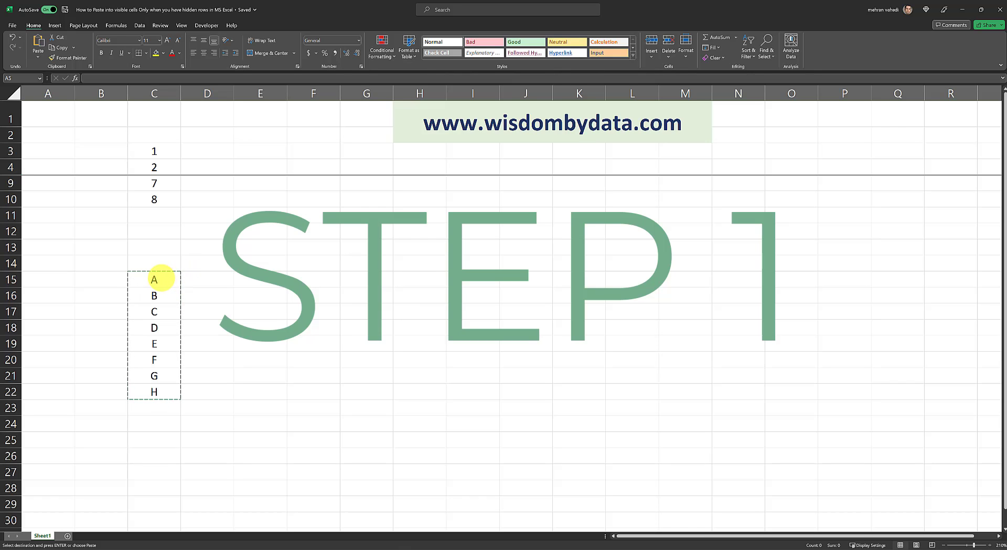
- Copy the letters A–H in C15:C22 and select C3:C10 as the destination
{"action": "left_click_drag", "start_coordinate": [154, 279], "coordinate": [154, 392]}
{"action": "right_click", "coordinate": [143, 288]}
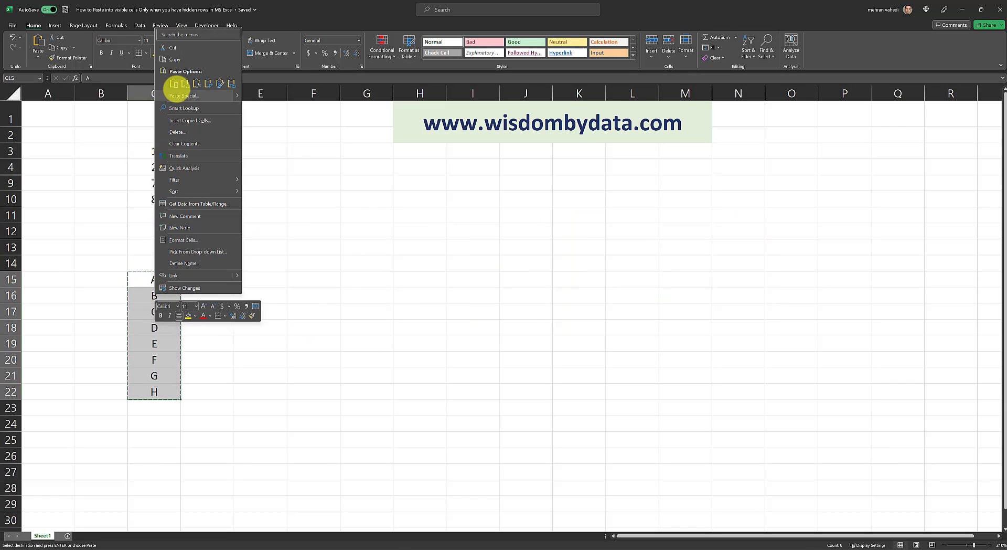
{"action": "left_click", "coordinate": [178, 59]}
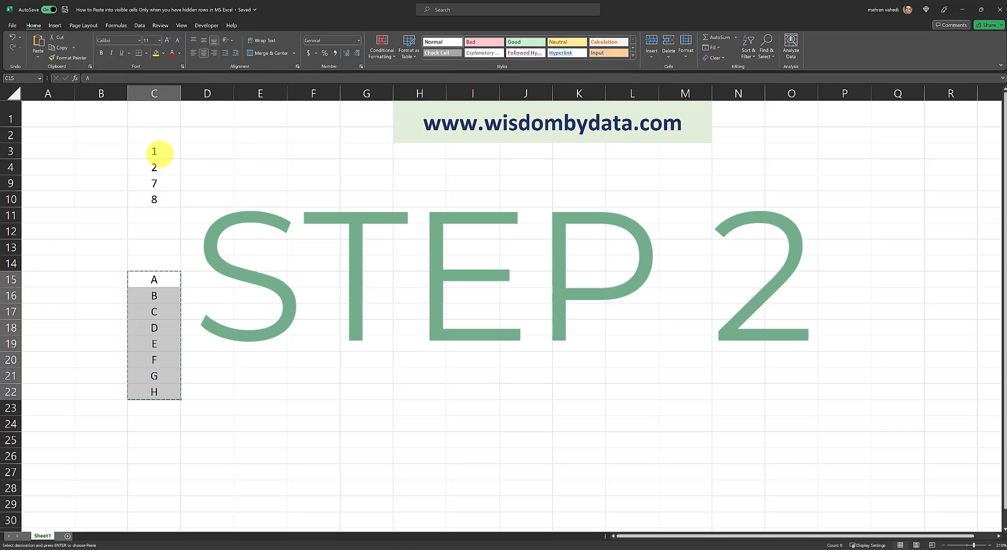
{"action": "left_click", "coordinate": [160, 150]}
{"action": "left_click_drag", "start_coordinate": [161, 150], "coordinate": [148, 194]}
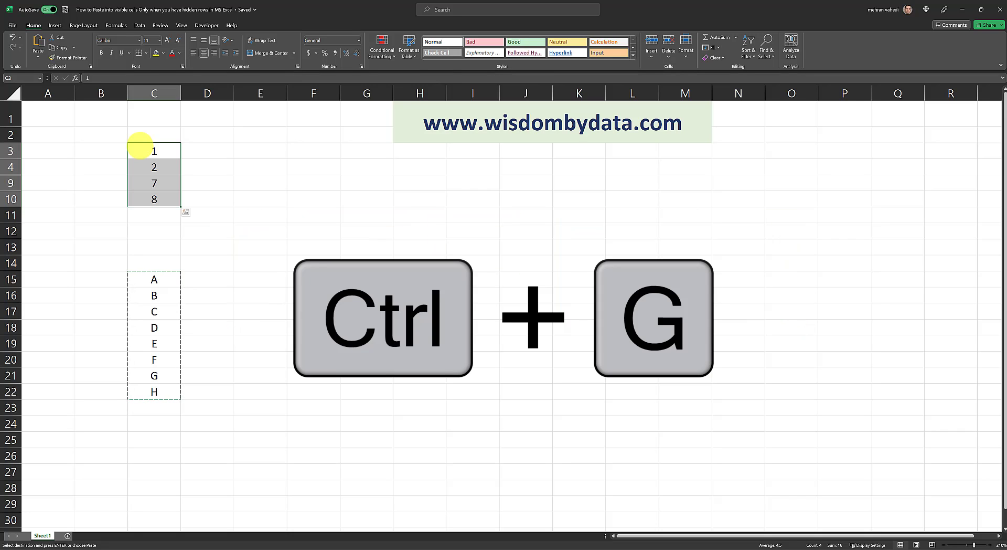
- Use Go To Special with Visible cells only to select just C3, C4, C9, C10
{"action": "key", "text": "ctrl+g"}
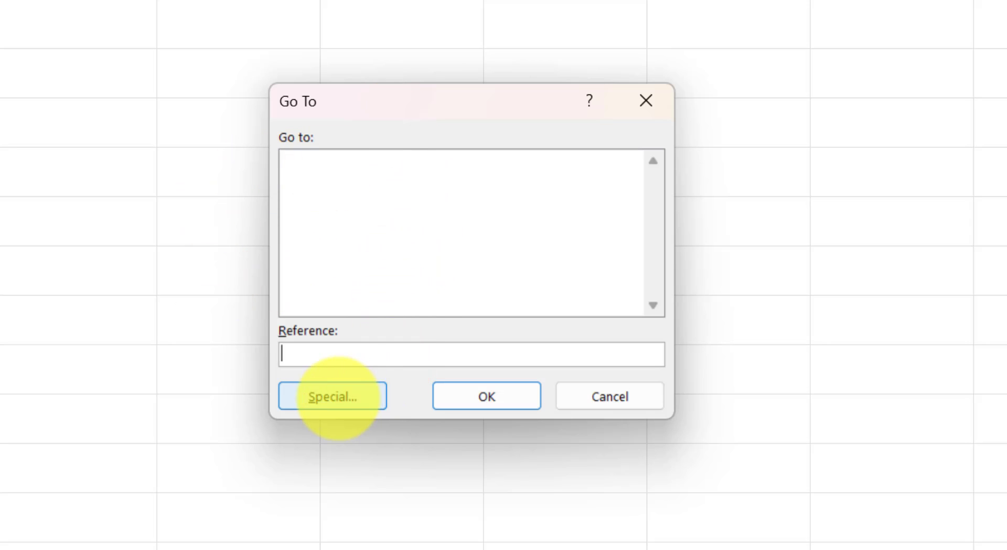
{"action": "left_click", "coordinate": [338, 398]}
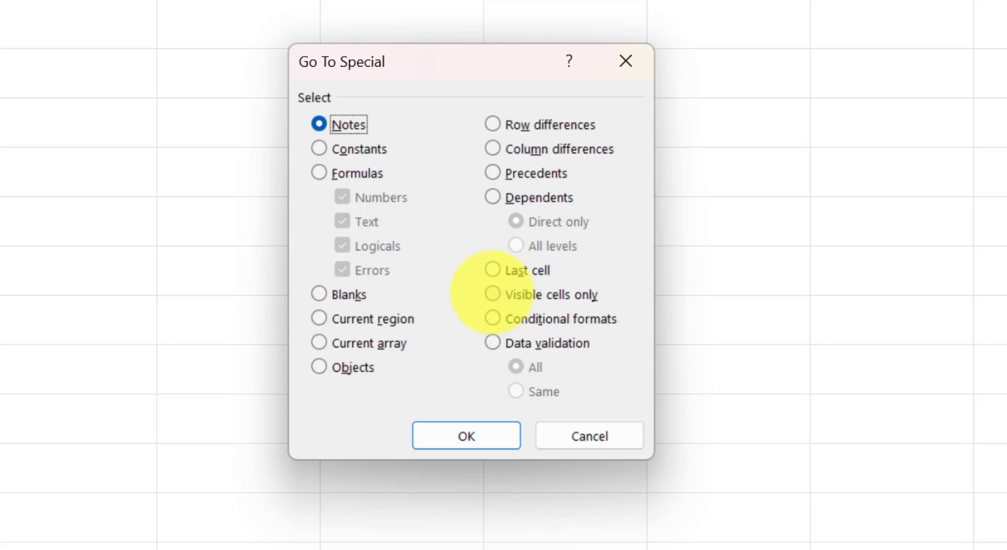
{"action": "left_click", "coordinate": [492, 294]}
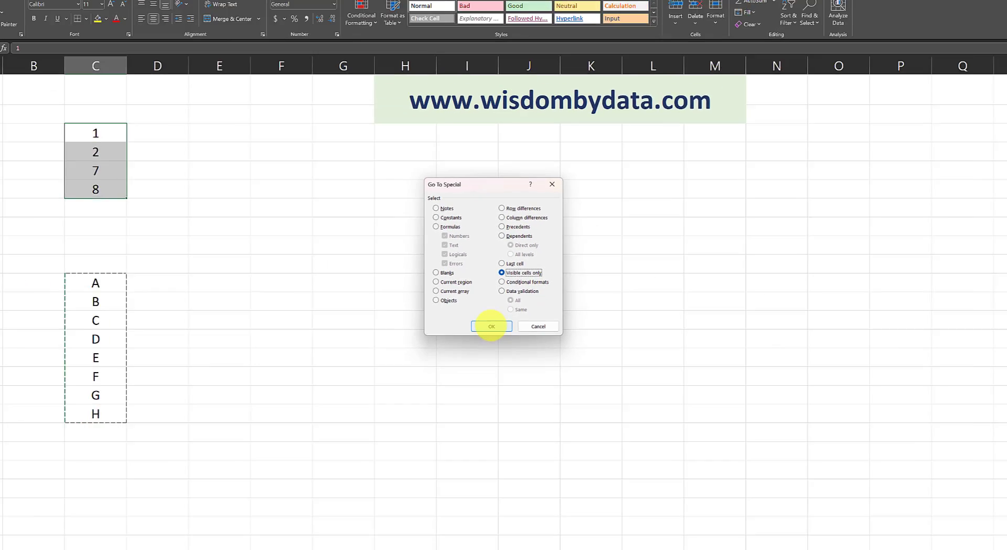
{"action": "left_click", "coordinate": [467, 435]}
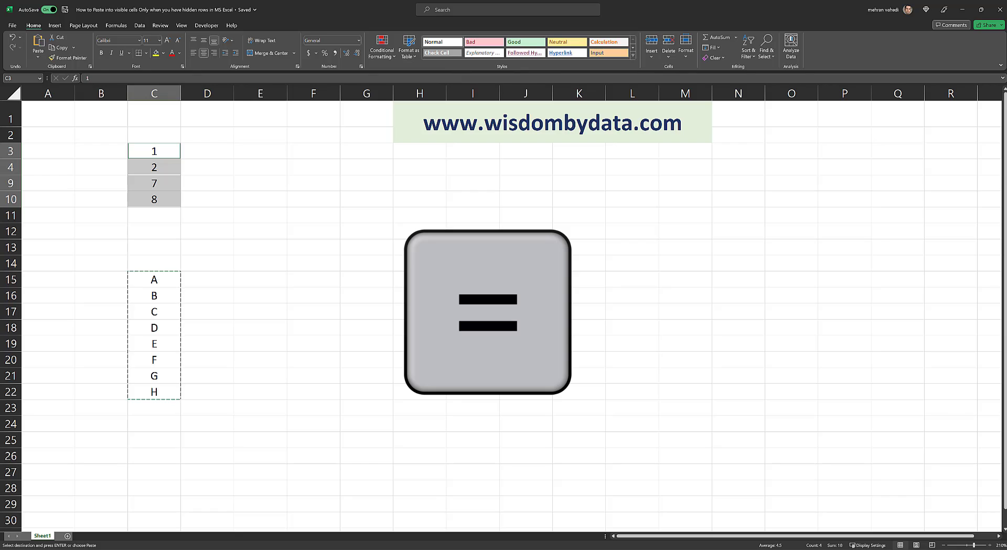
- Enter the formula =C15 into all selected visible cells at once
{"action": "type", "text": "=="}
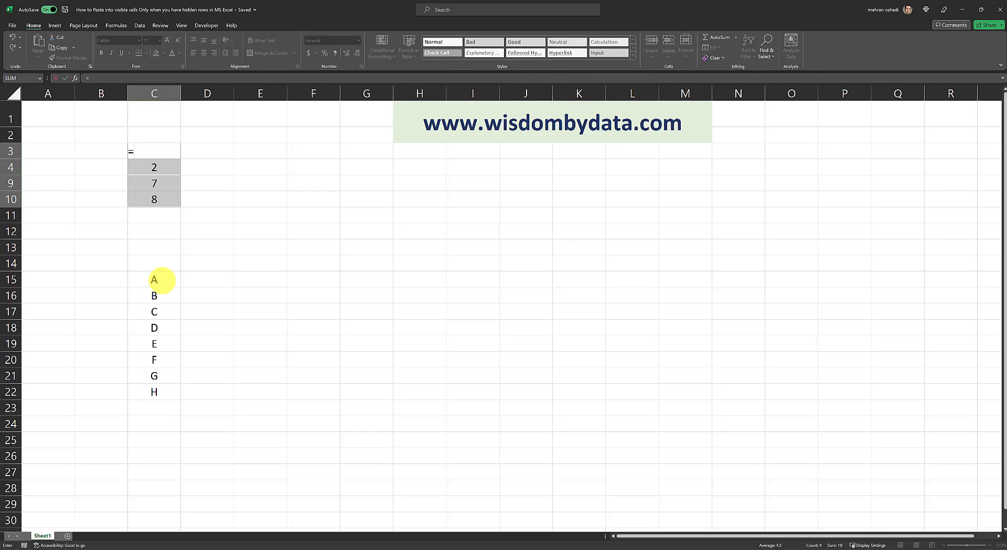
{"action": "left_click", "coordinate": [153, 280]}
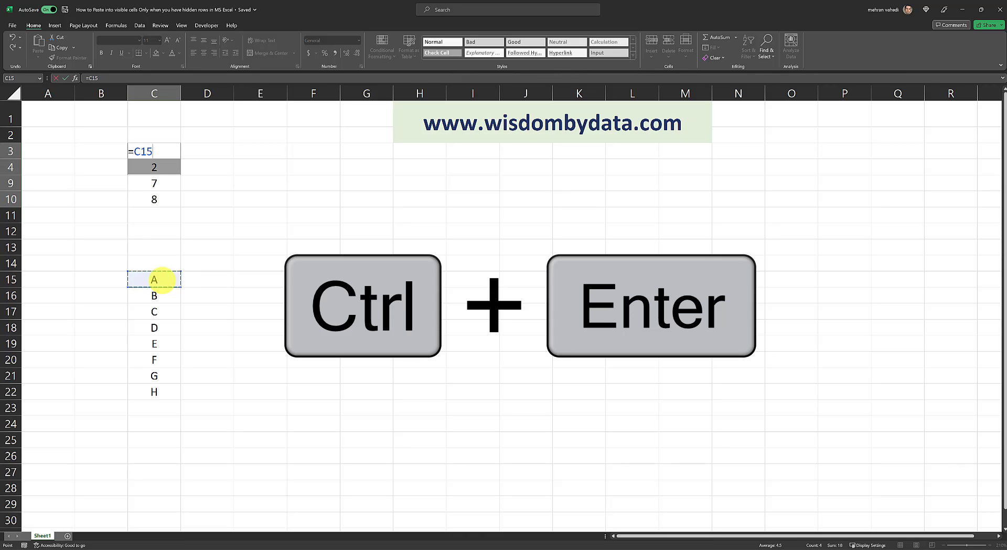
{"action": "key", "text": "ctrl+Return"}
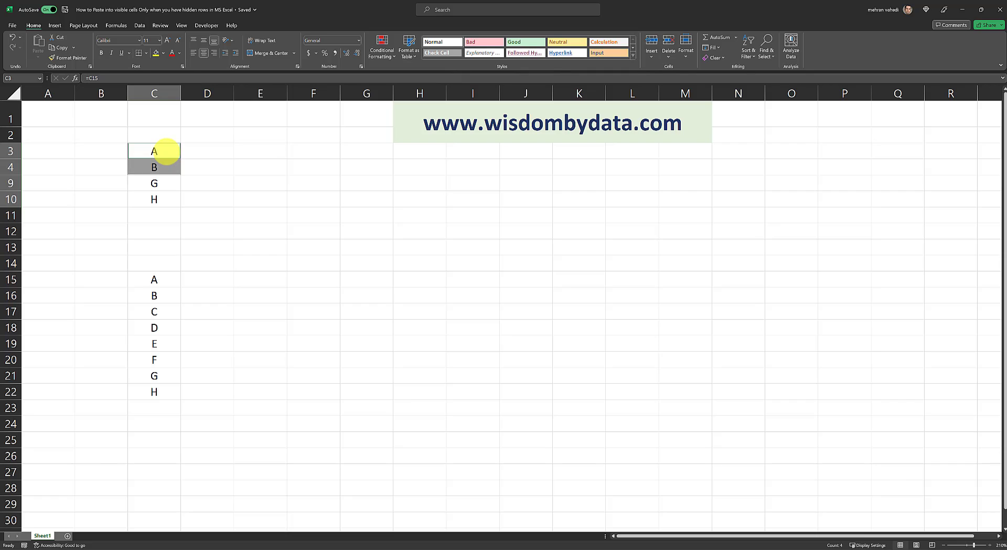
{"action": "left_click_drag", "start_coordinate": [166, 152], "coordinate": [160, 200]}
{"action": "left_click", "coordinate": [161, 199]}
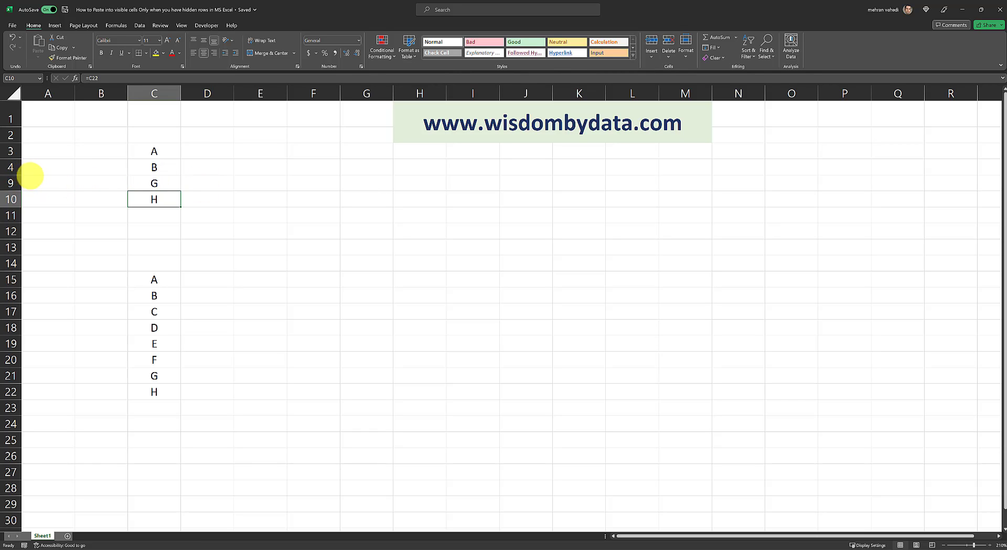
- Unhide rows 5–8 and select the intact values 3 to 6 in C5:C8
{"action": "left_click_drag", "start_coordinate": [10, 167], "coordinate": [10, 183]}
{"action": "right_click", "coordinate": [11, 183]}
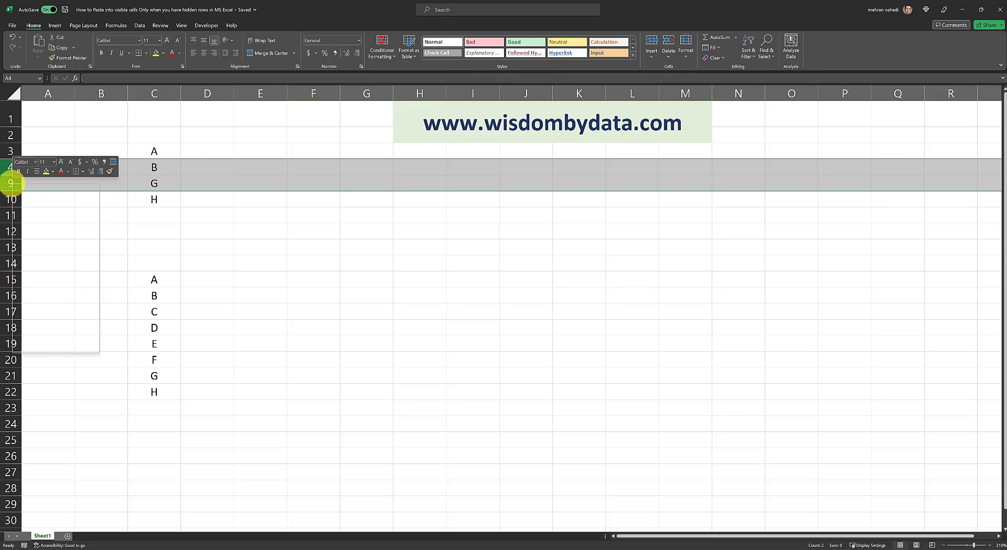
{"action": "left_click", "coordinate": [34, 334]}
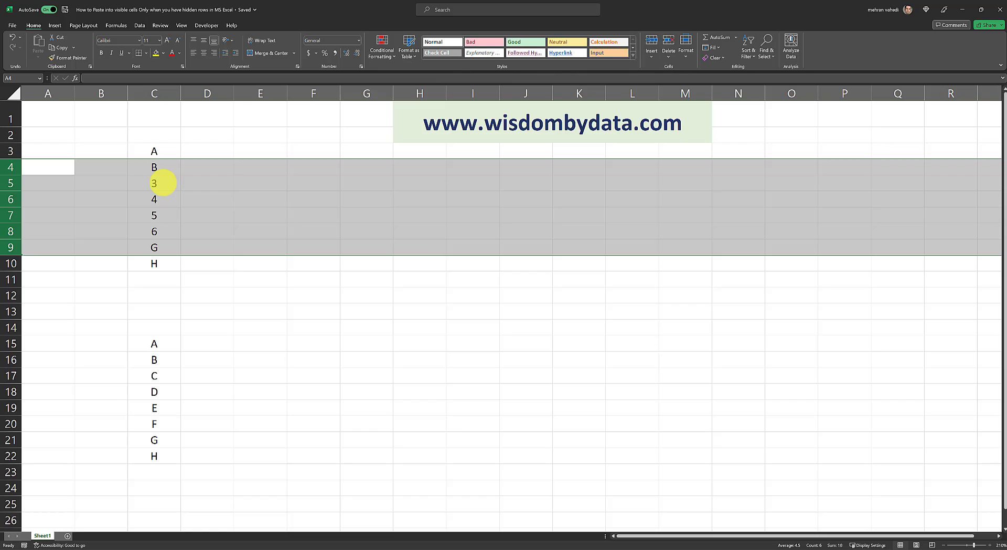
{"action": "left_click_drag", "start_coordinate": [164, 184], "coordinate": [167, 229]}
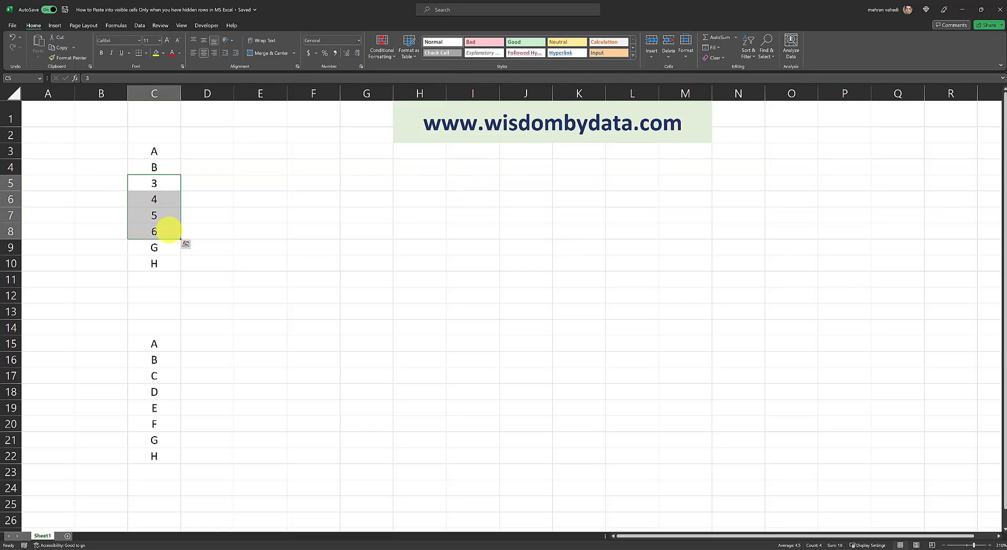